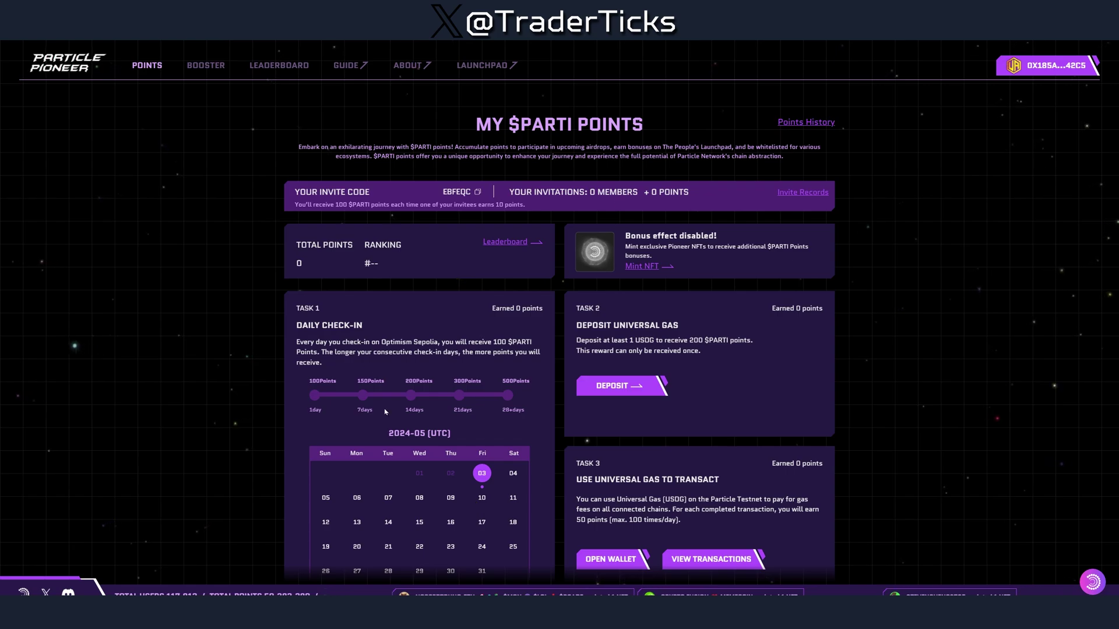
- Open the Universal Account wallet panel from the floating wallet button
{"action": "left_click", "coordinate": [610, 559]}
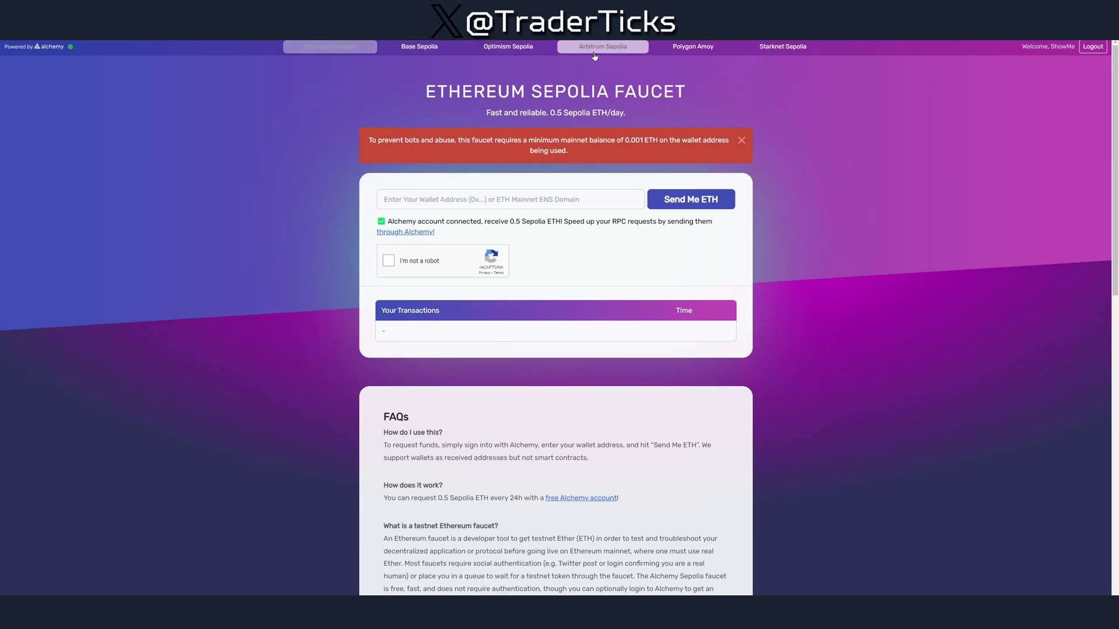
- Look over the Arbitrum and Optimism Sepolia faucets, then return to Ethereum Sepolia
{"action": "left_click", "coordinate": [620, 50]}
{"action": "left_click", "coordinate": [532, 48]}
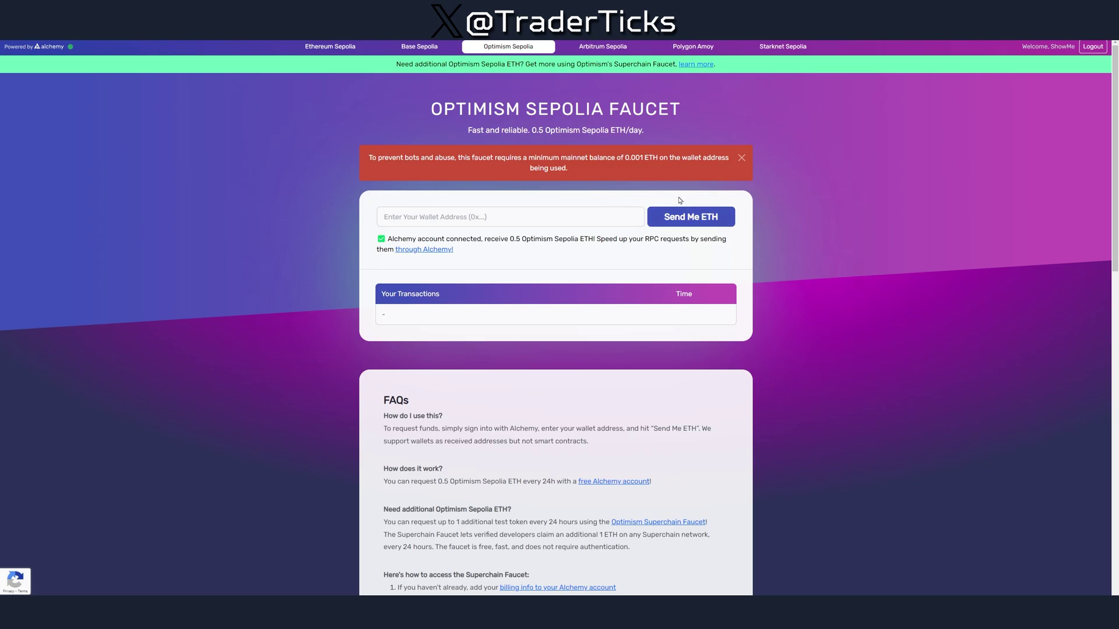
{"action": "left_click", "coordinate": [329, 46]}
- Request Sepolia ETH for the pasted wallet address, resubmitting after the reCAPTCHA warning
{"action": "left_click", "coordinate": [510, 153]}
{"action": "key", "text": "ctrl+v"}
{"action": "left_click", "coordinate": [693, 155]}
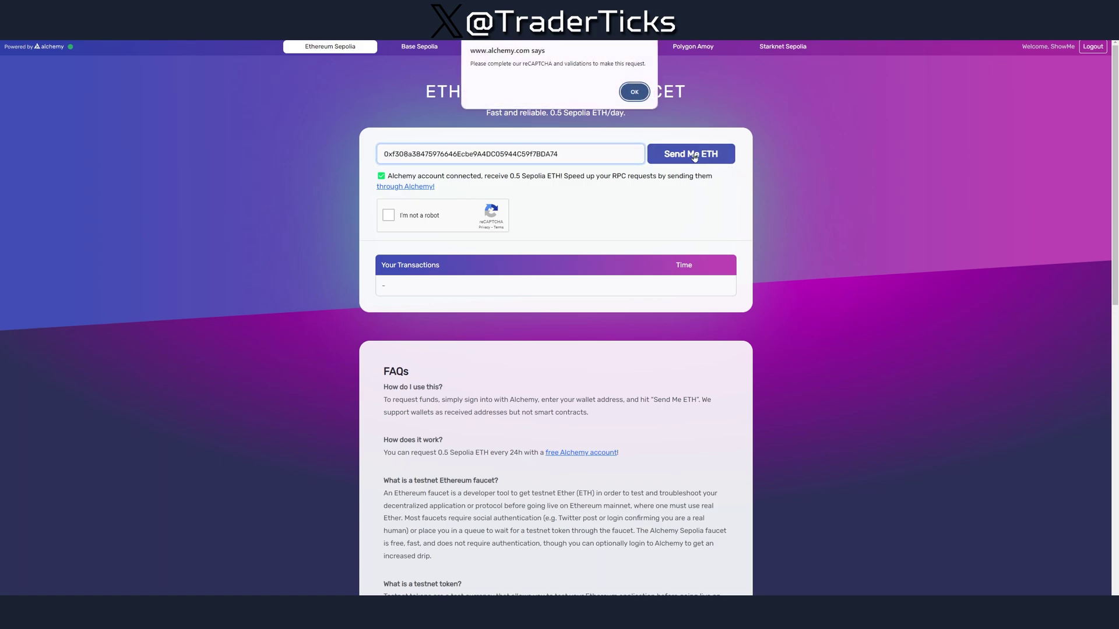
{"action": "left_click", "coordinate": [628, 96]}
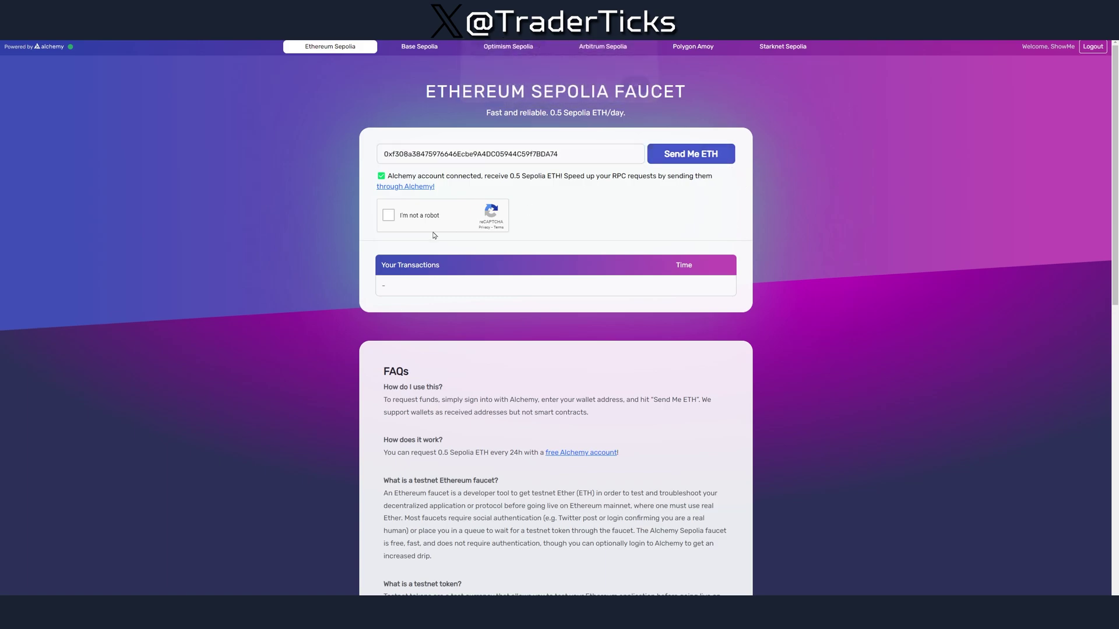
{"action": "left_click", "coordinate": [662, 154]}
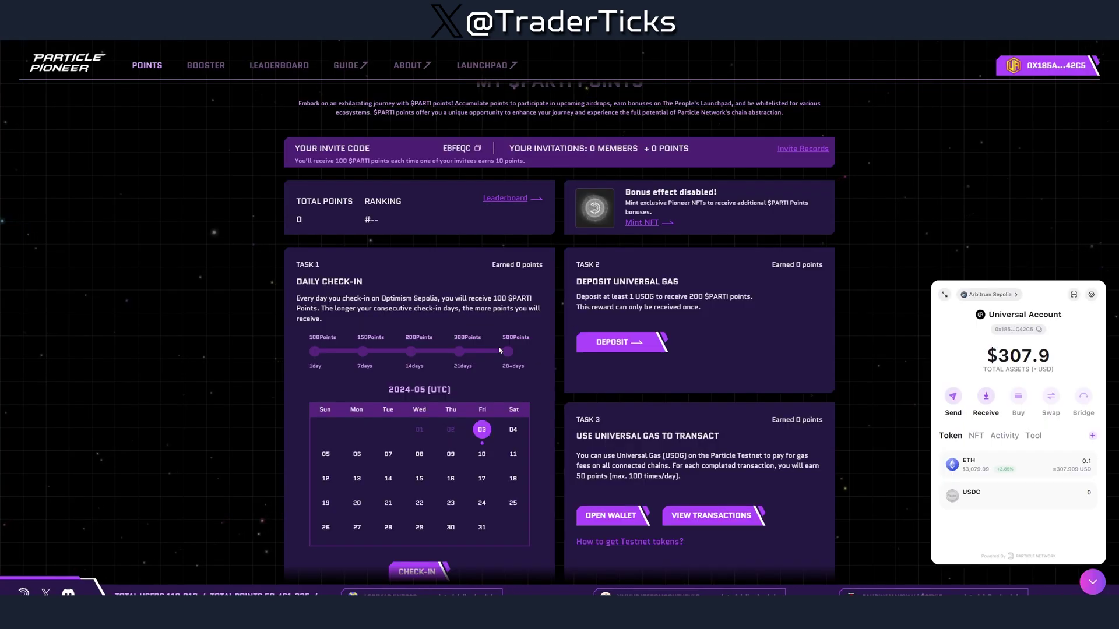
- Start the Task 1 daily check-in, then head to deposit gas since 0 USDG is available
{"action": "scroll", "coordinate": [500, 350], "scroll_direction": "down", "scroll_amount": 2}
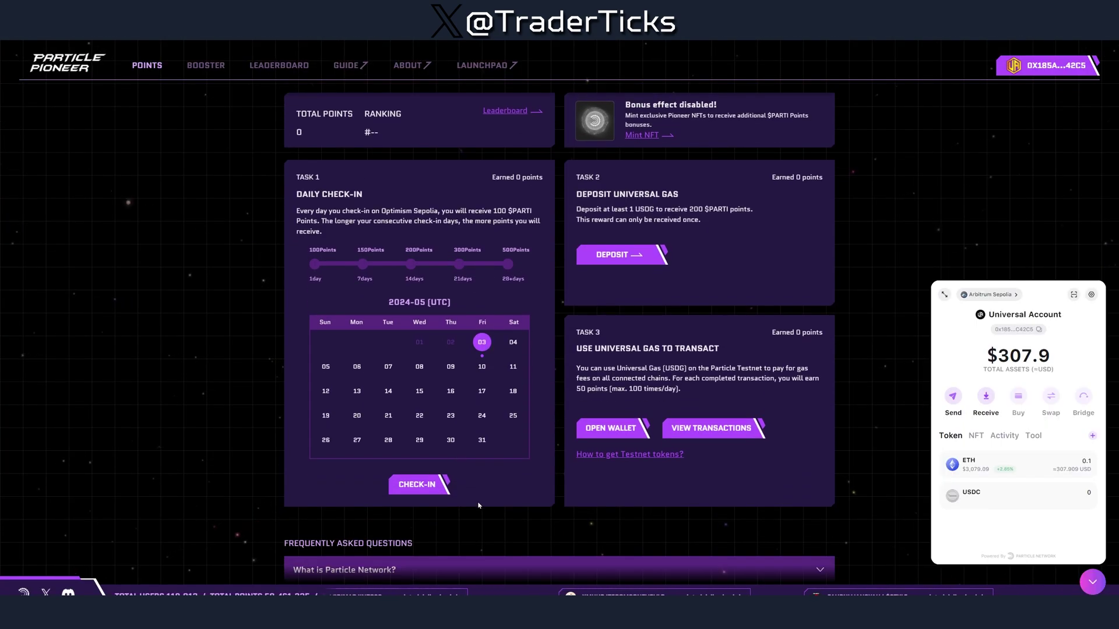
{"action": "left_click", "coordinate": [417, 484]}
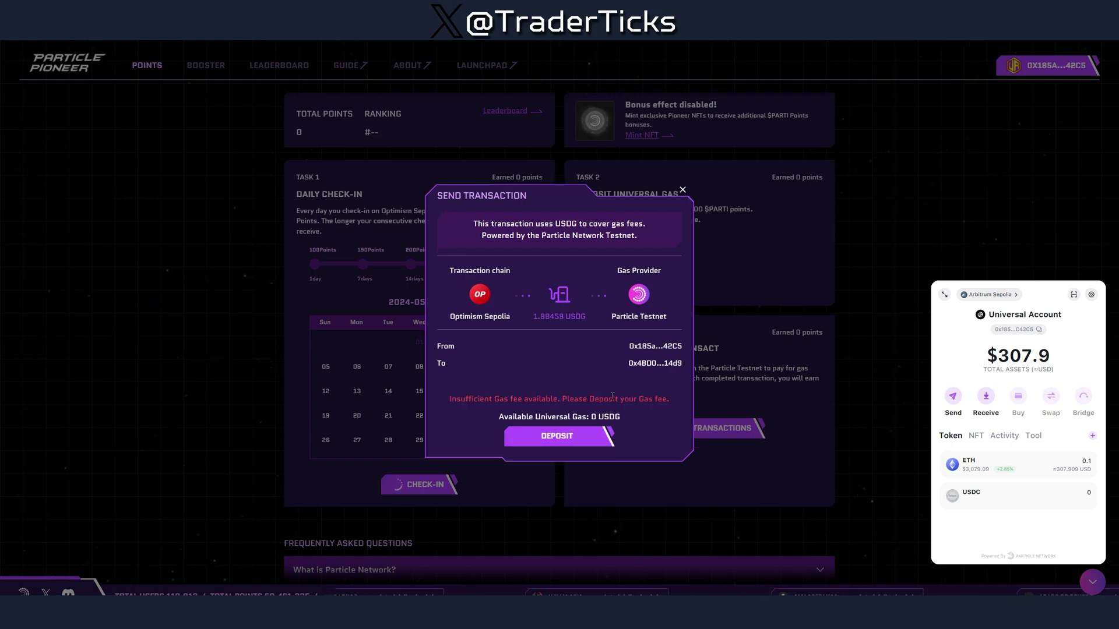
{"action": "left_click", "coordinate": [683, 190]}
- Try a 0.001 ETH universal gas deposit from Arbitrum Sepolia, which fails for insufficient balance
{"action": "left_click", "coordinate": [606, 253]}
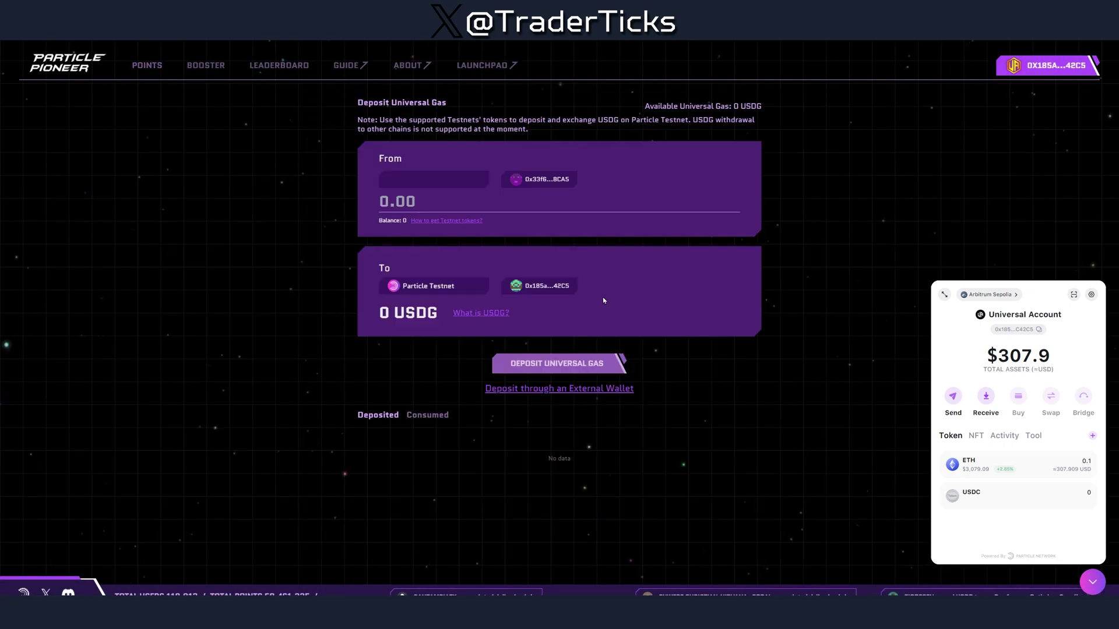
{"action": "left_click", "coordinate": [458, 186]}
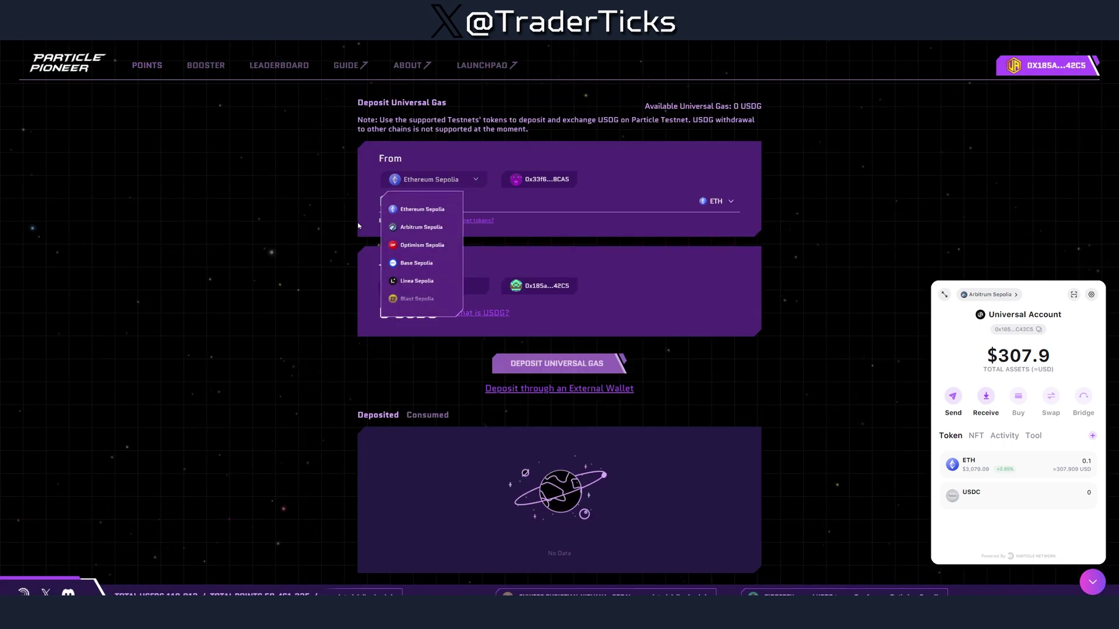
{"action": "left_click", "coordinate": [427, 230]}
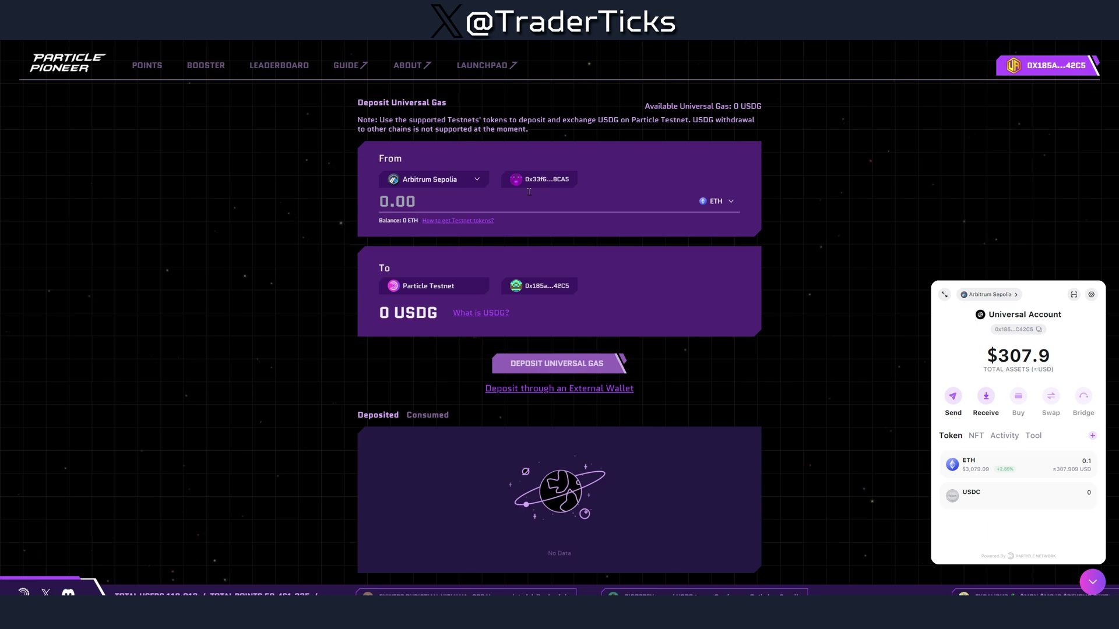
{"action": "left_click", "coordinate": [542, 179]}
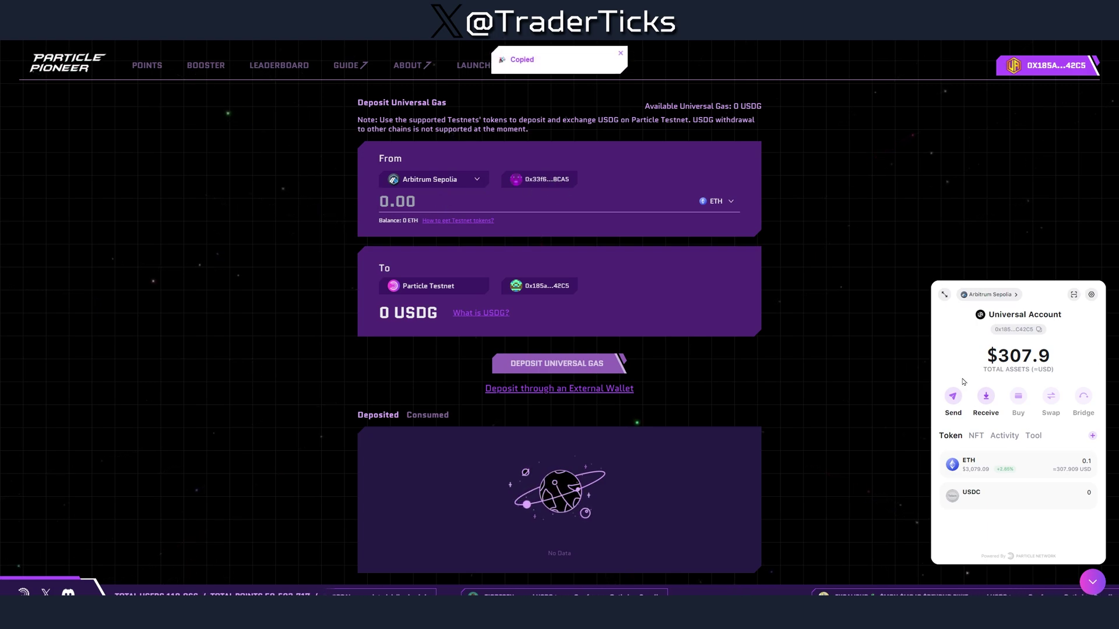
{"action": "type", "text": "0.001"}
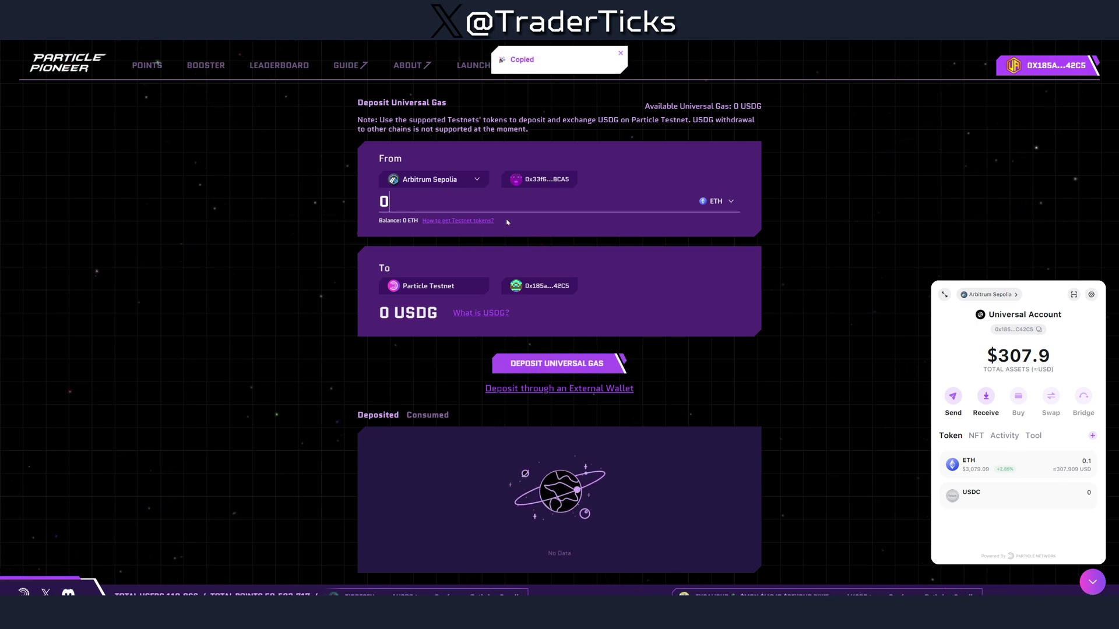
{"action": "left_click", "coordinate": [576, 361]}
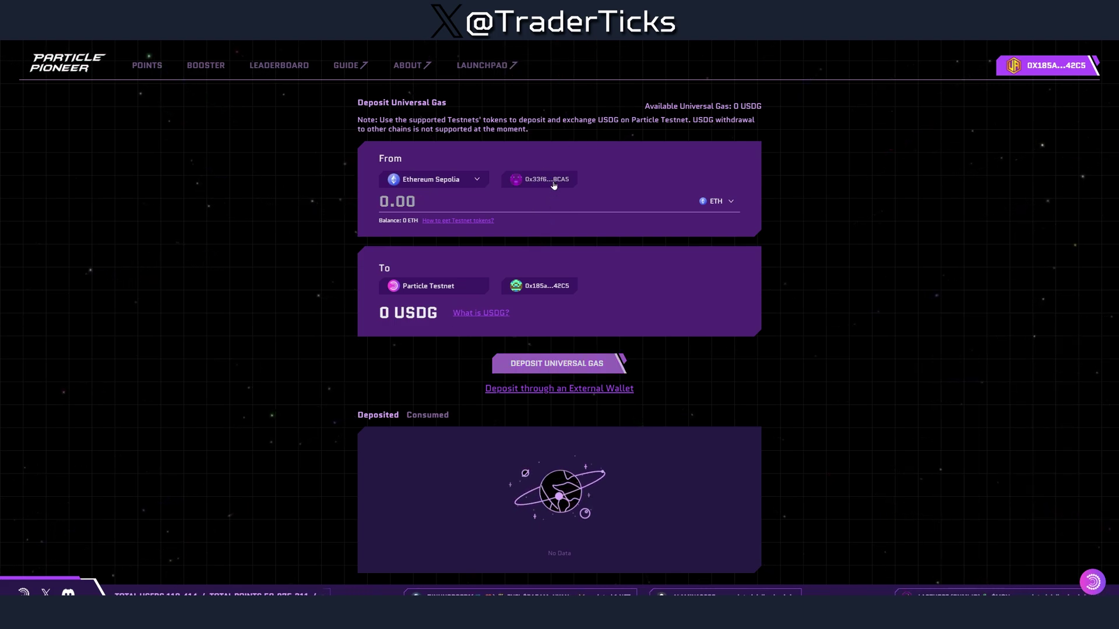
{"action": "left_click", "coordinate": [552, 184]}
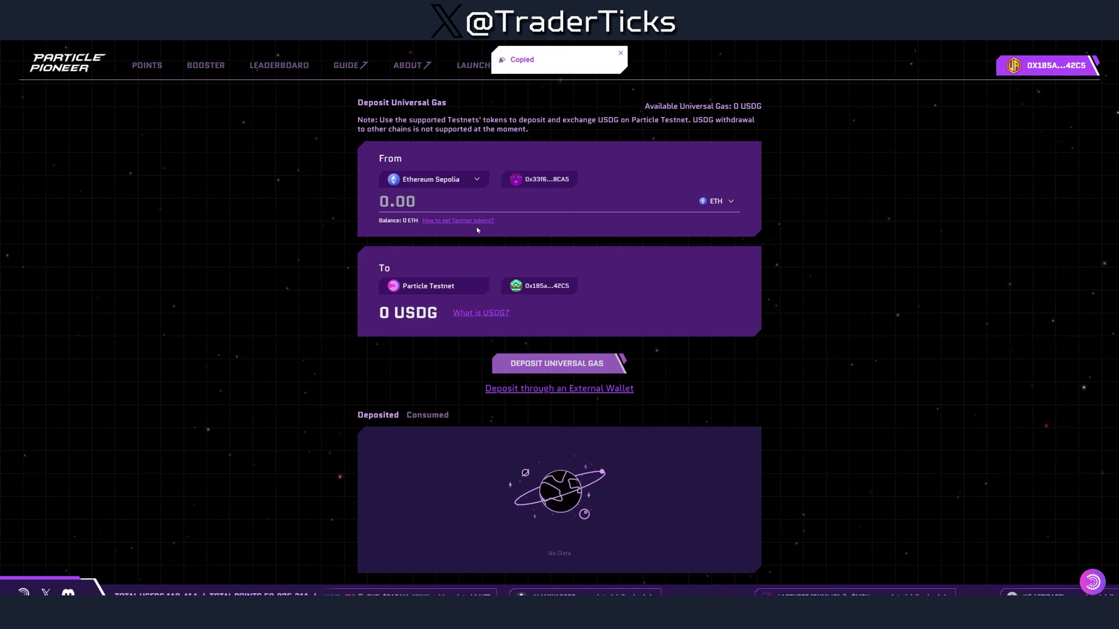
- Connect MetaMask for the deposit and enter a 0.1 ETH amount
{"action": "left_click", "coordinate": [540, 388]}
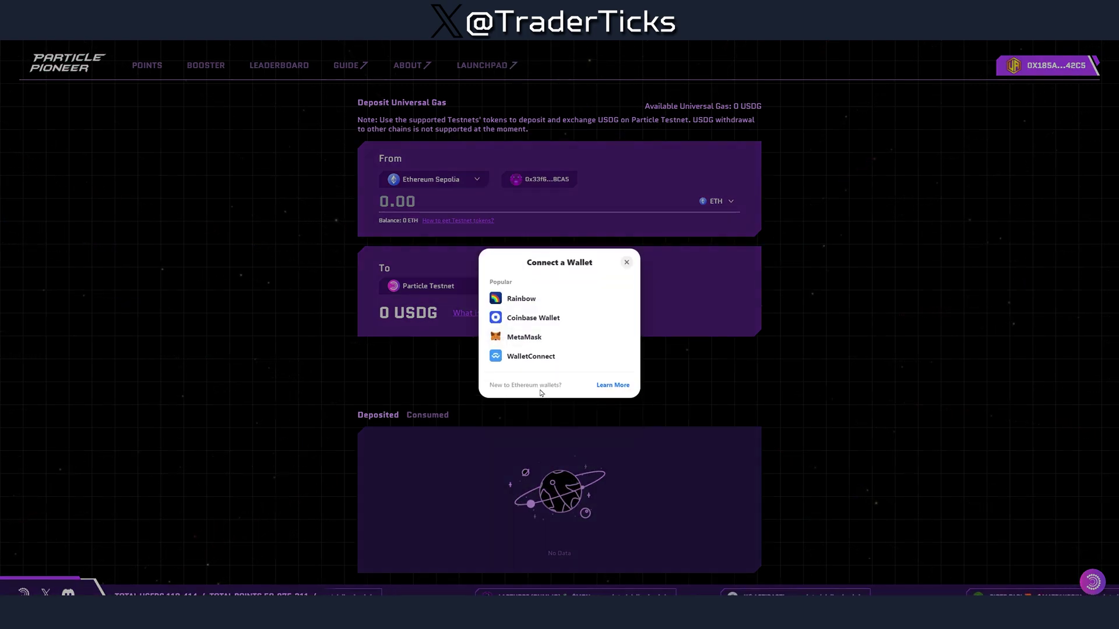
{"action": "left_click", "coordinate": [527, 334]}
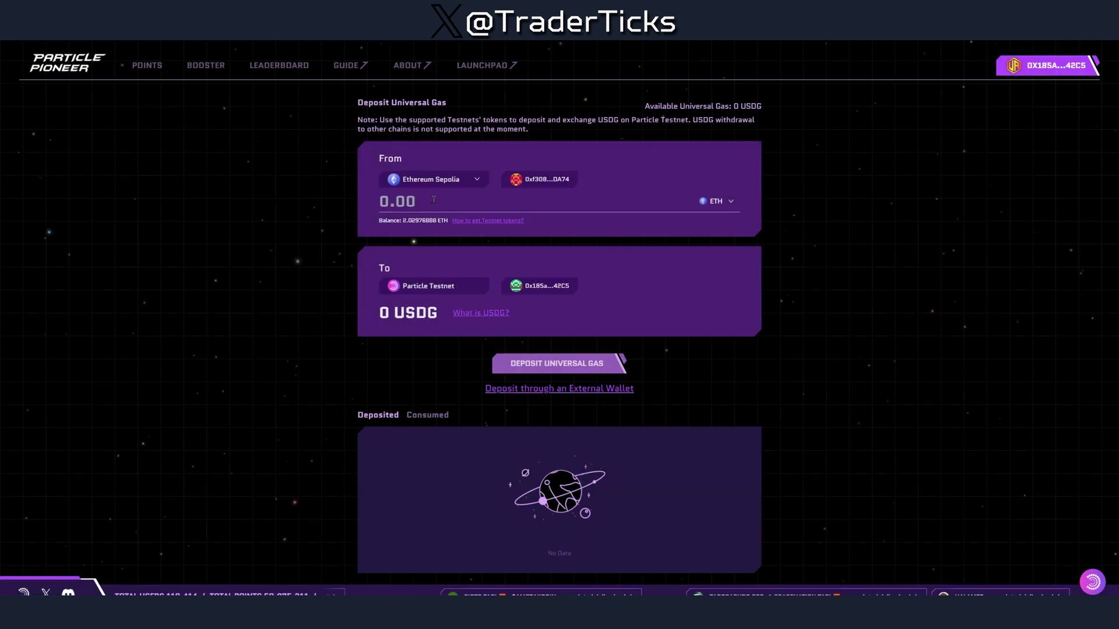
{"action": "left_click", "coordinate": [395, 198]}
{"action": "type", "text": "0.1"}
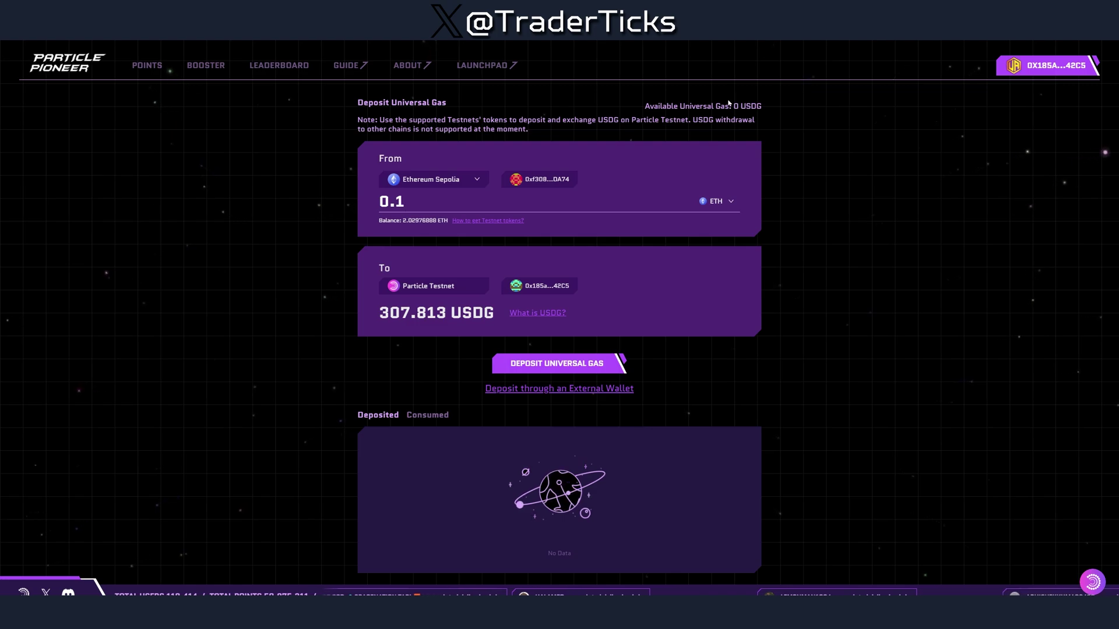
- Deposit 0.1 Sepolia ETH as universal gas, approving the Sepolia network switch and transaction
{"action": "left_click", "coordinate": [599, 369]}
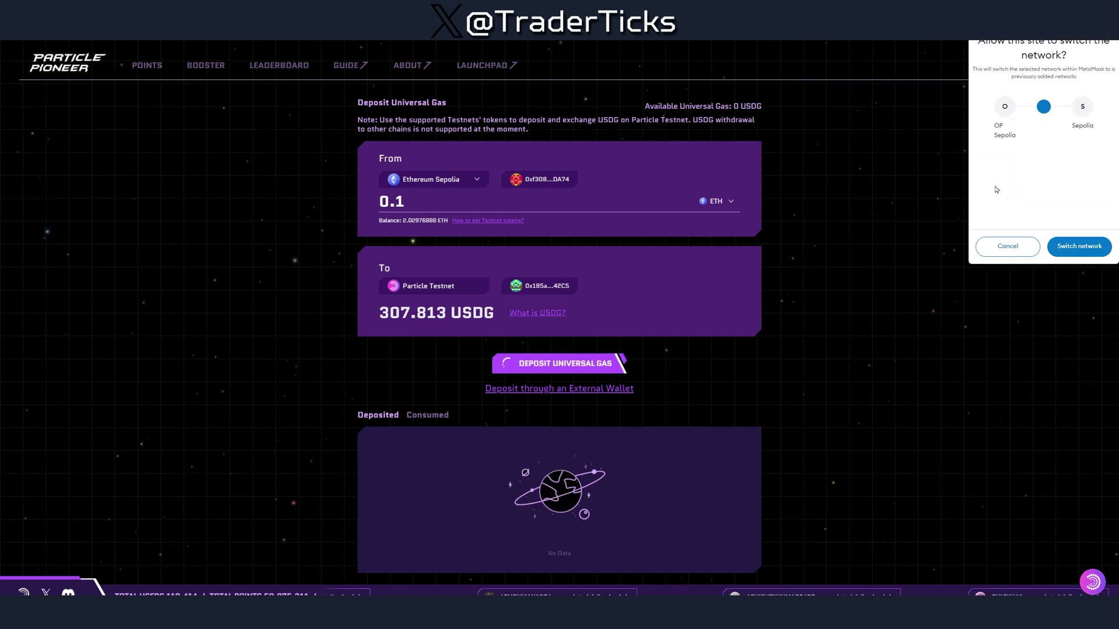
{"action": "left_click", "coordinate": [1077, 248]}
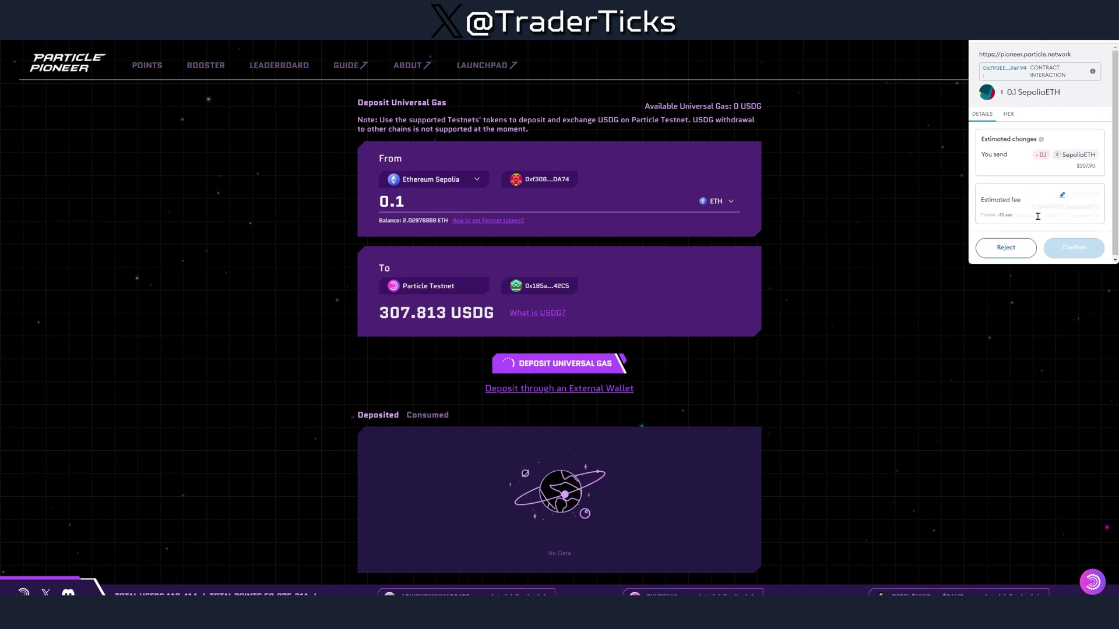
{"action": "left_click", "coordinate": [1074, 248]}
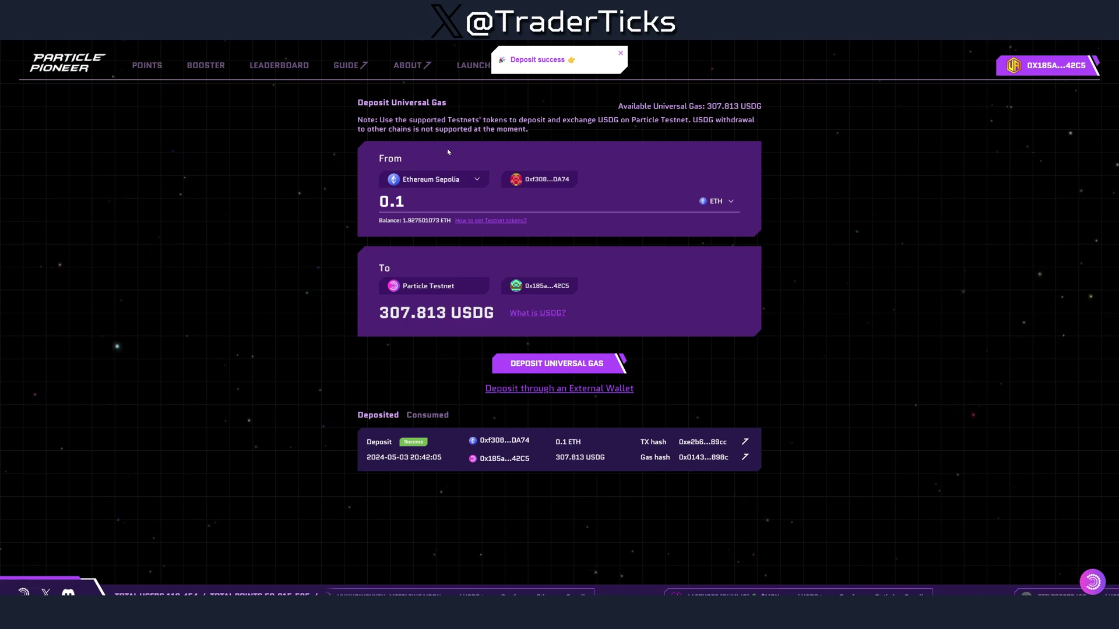
{"action": "left_click", "coordinate": [147, 65]}
- Check in for today, paying gas in USDG and signing the message to earn 100 points
{"action": "scroll", "coordinate": [470, 393], "scroll_direction": "down", "scroll_amount": 4}
{"action": "left_click", "coordinate": [417, 400]}
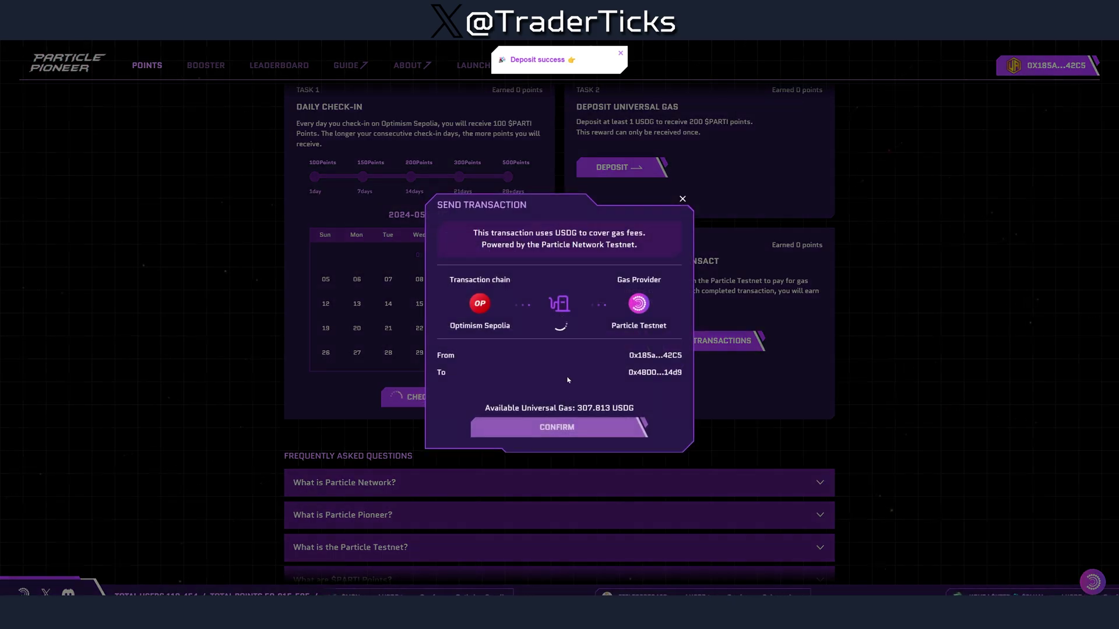
{"action": "left_click", "coordinate": [552, 428]}
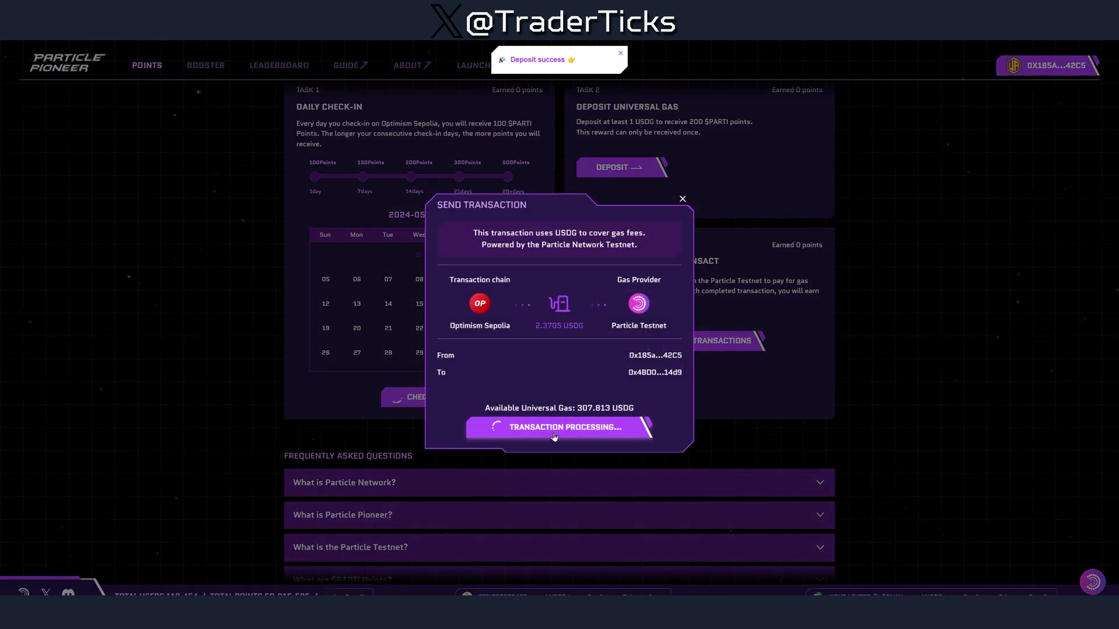
{"action": "left_click", "coordinate": [594, 447]}
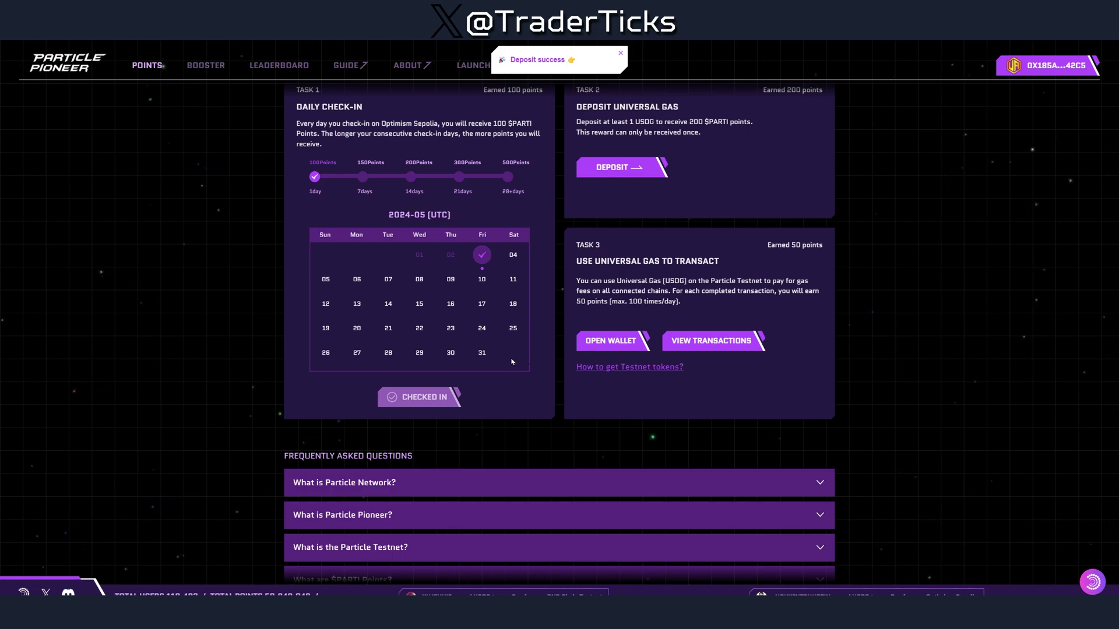
{"action": "scroll", "coordinate": [414, 422], "scroll_direction": "up", "scroll_amount": 1}
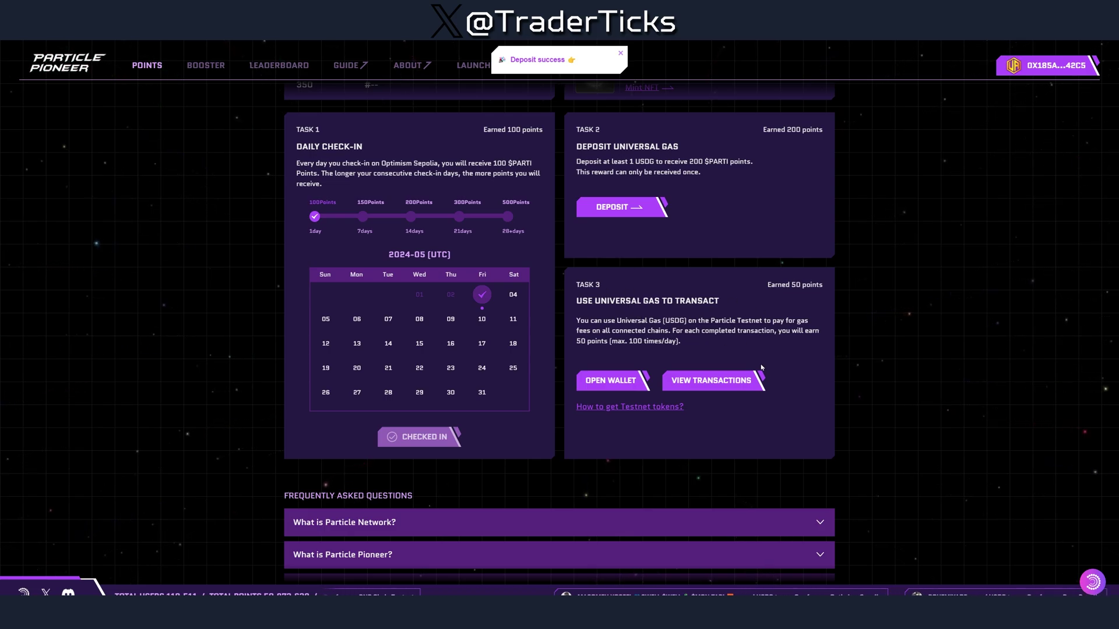
- Send 0.001 ETH from the built-in wallet to a recipient address and sign the transfer
{"action": "left_click", "coordinate": [611, 381]}
{"action": "left_click", "coordinate": [952, 386]}
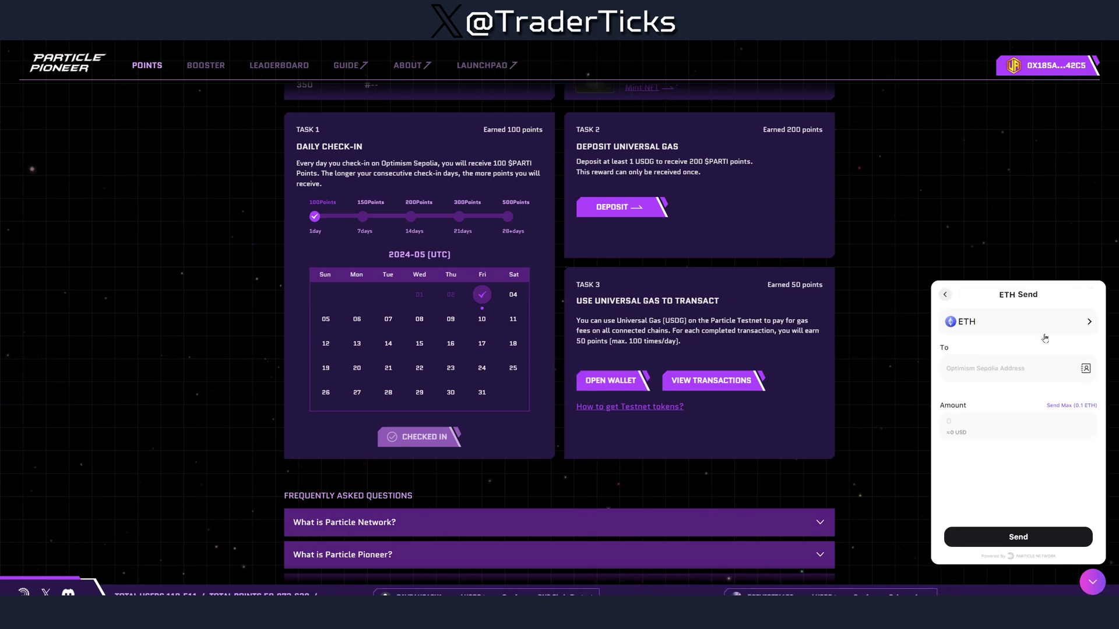
{"action": "left_click", "coordinate": [1007, 368]}
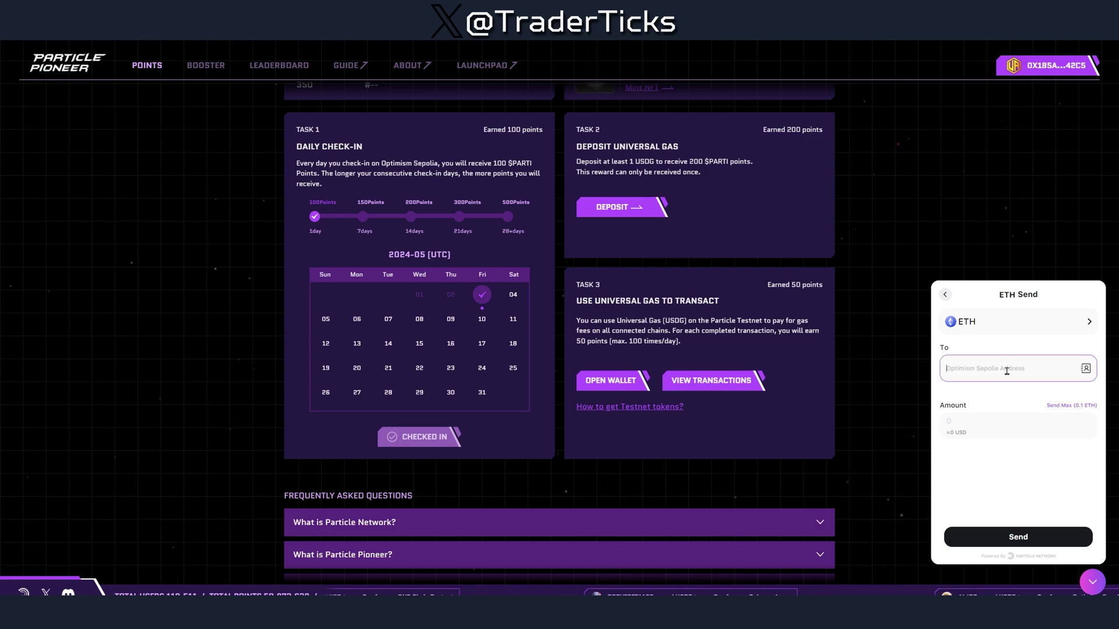
{"action": "left_click", "coordinate": [1018, 536]}
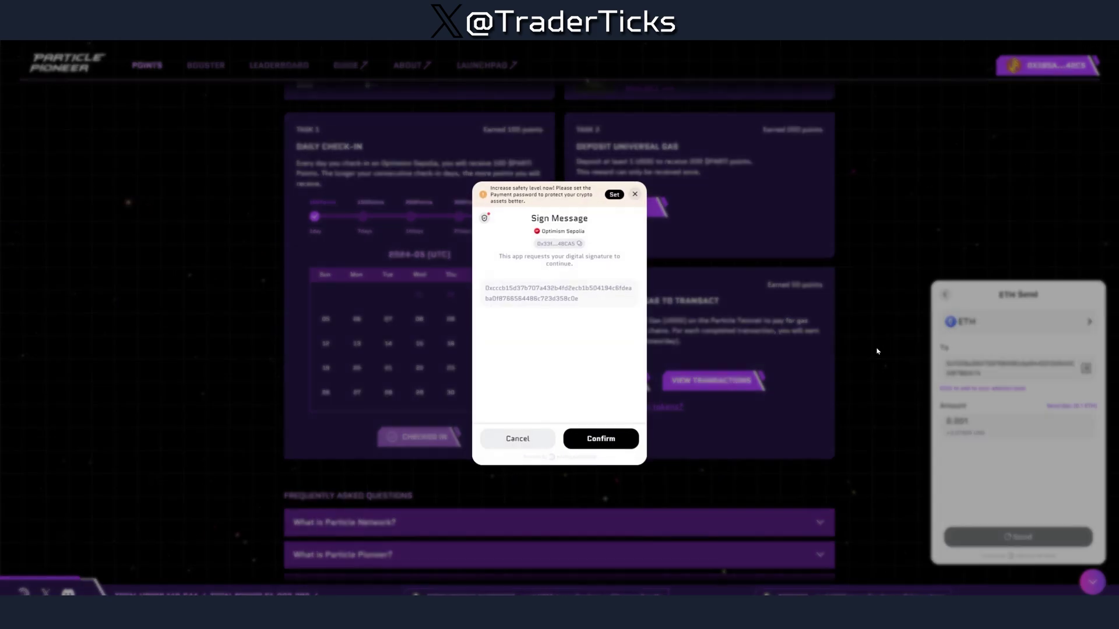
{"action": "left_click", "coordinate": [603, 446]}
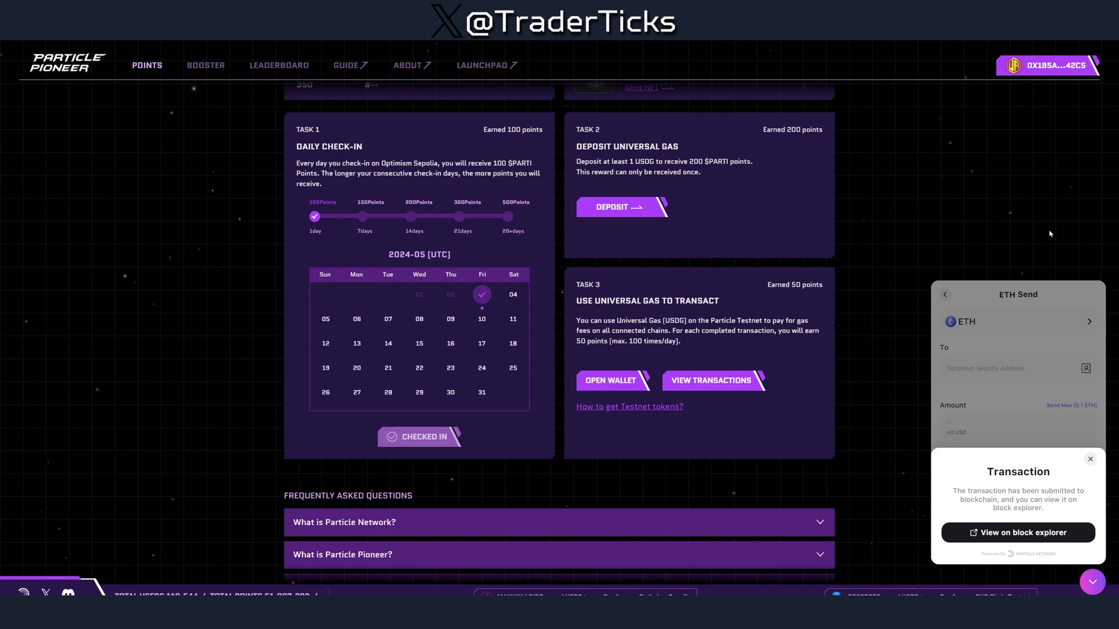
{"action": "left_click", "coordinate": [1090, 459]}
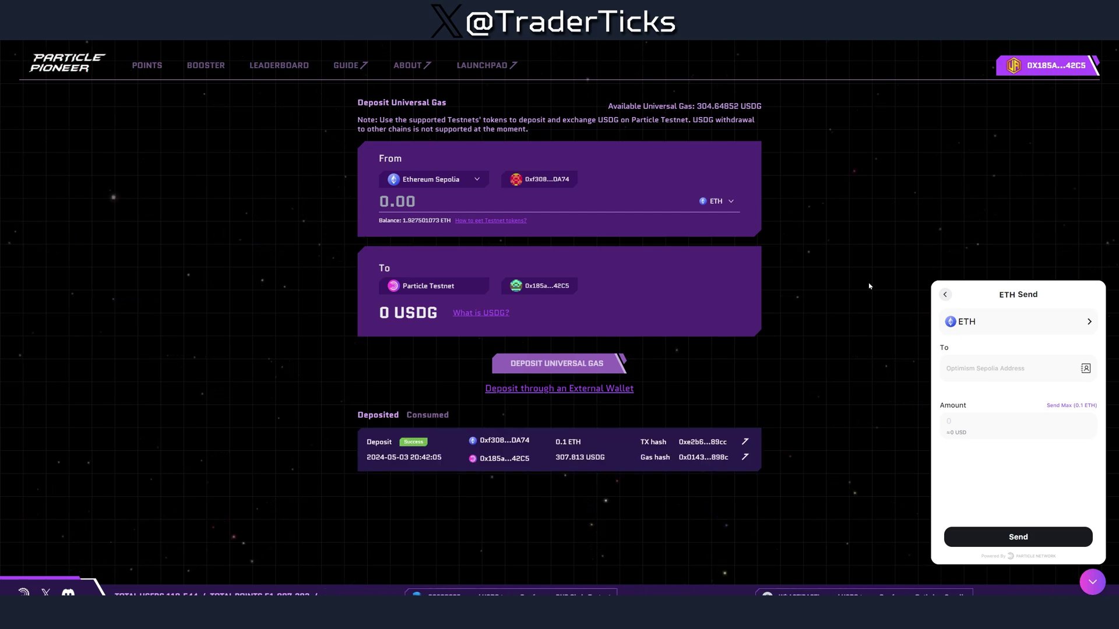
- Close the wallet panel and review the points dashboard showing 400 total $PARTI points
{"action": "left_click", "coordinate": [147, 66]}
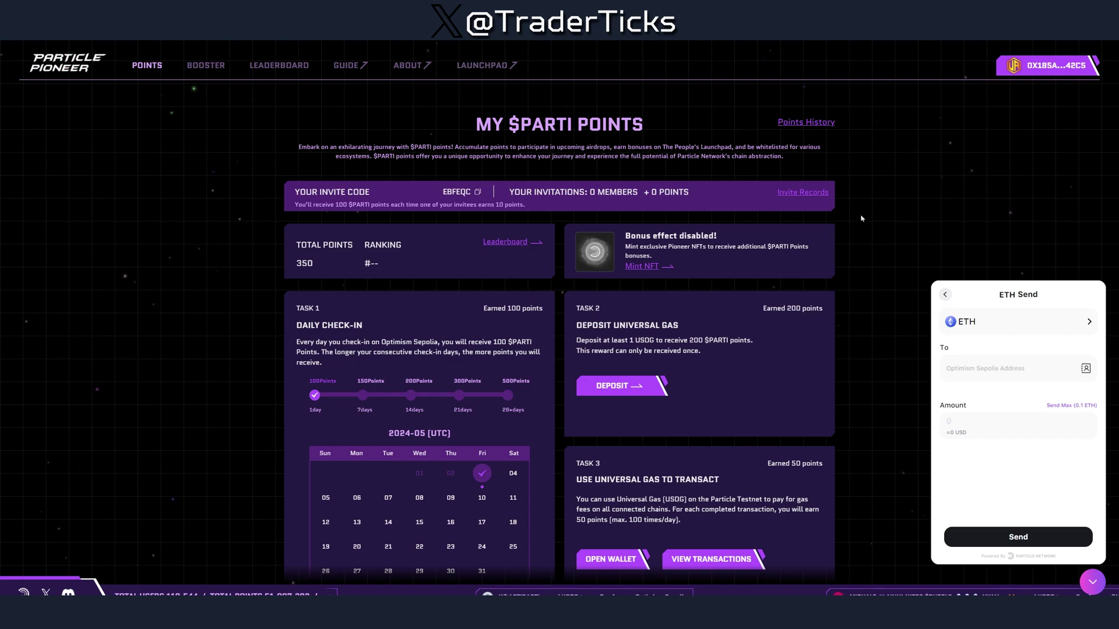
{"action": "scroll", "coordinate": [861, 218], "scroll_direction": "down", "scroll_amount": 2}
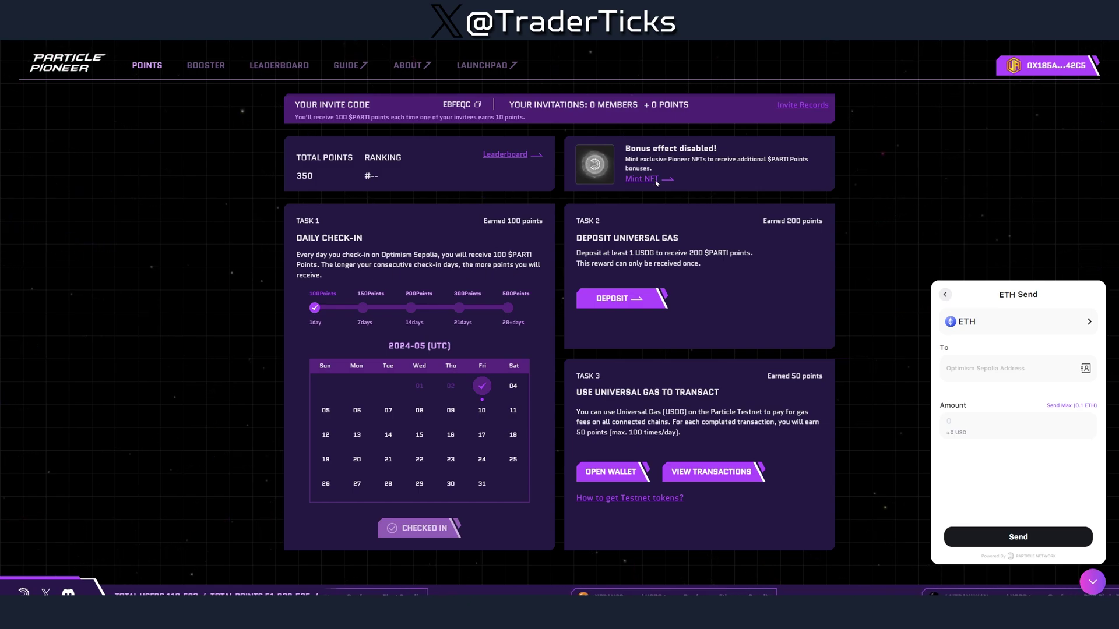
{"action": "left_click", "coordinate": [206, 66]}
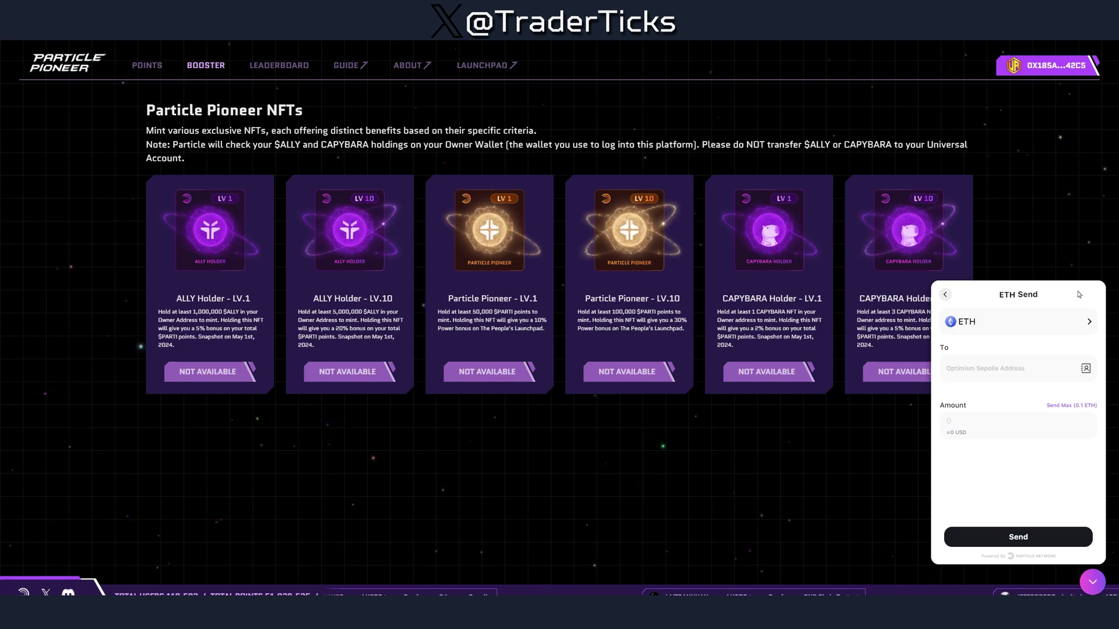
{"action": "left_click", "coordinate": [1092, 581]}
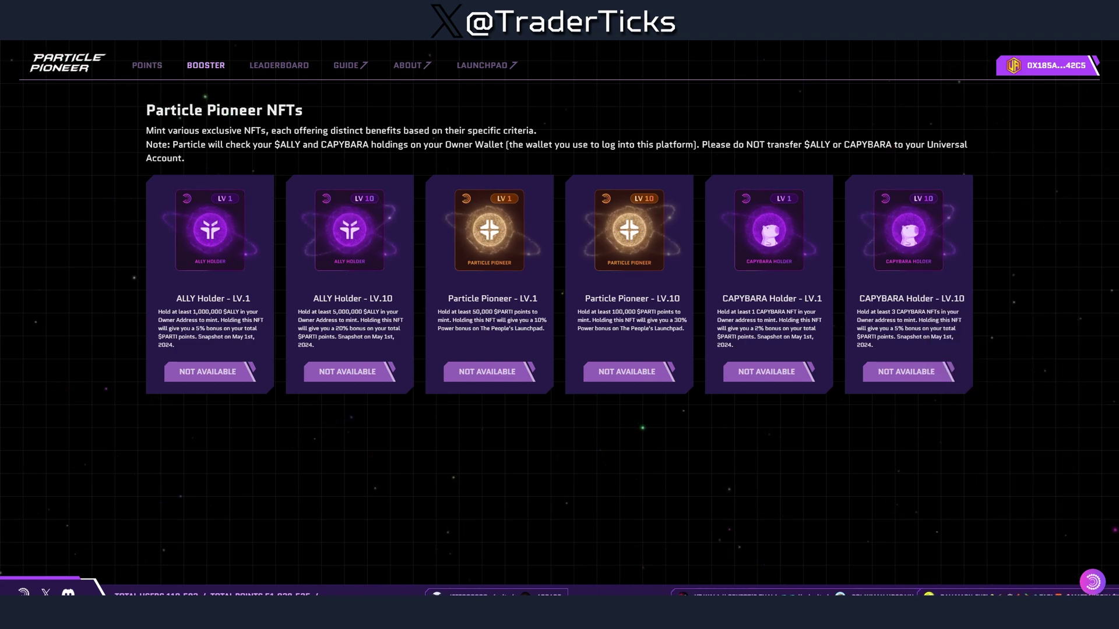
{"action": "left_click", "coordinate": [146, 66]}
{"action": "scroll", "coordinate": [529, 344], "scroll_direction": "down", "scroll_amount": 1}
{"action": "scroll", "coordinate": [528, 345], "scroll_direction": "down", "scroll_amount": 2}
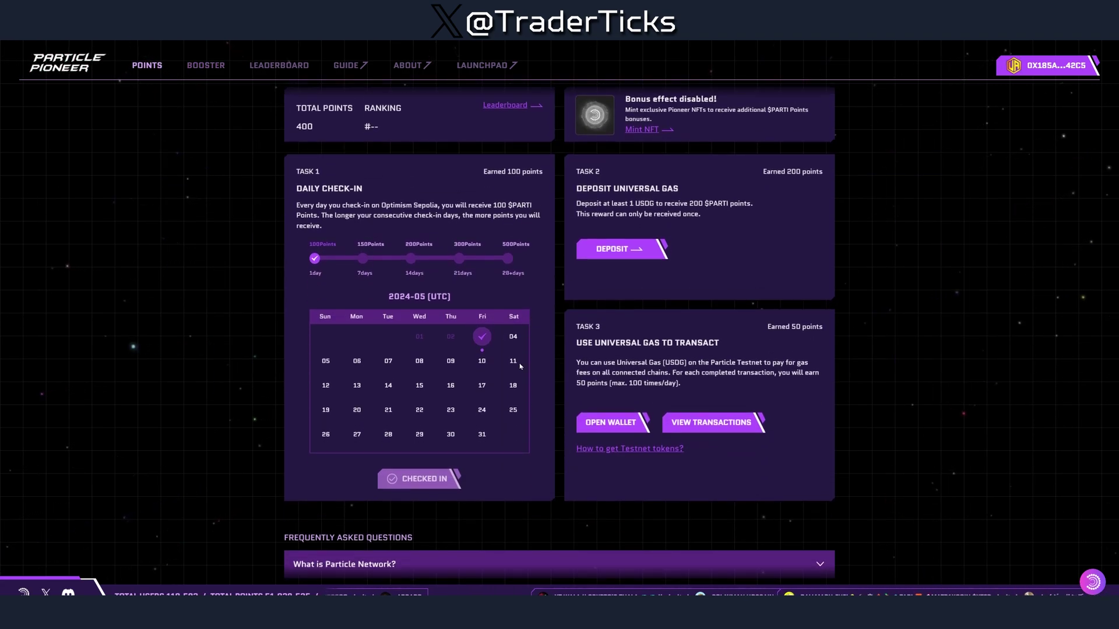